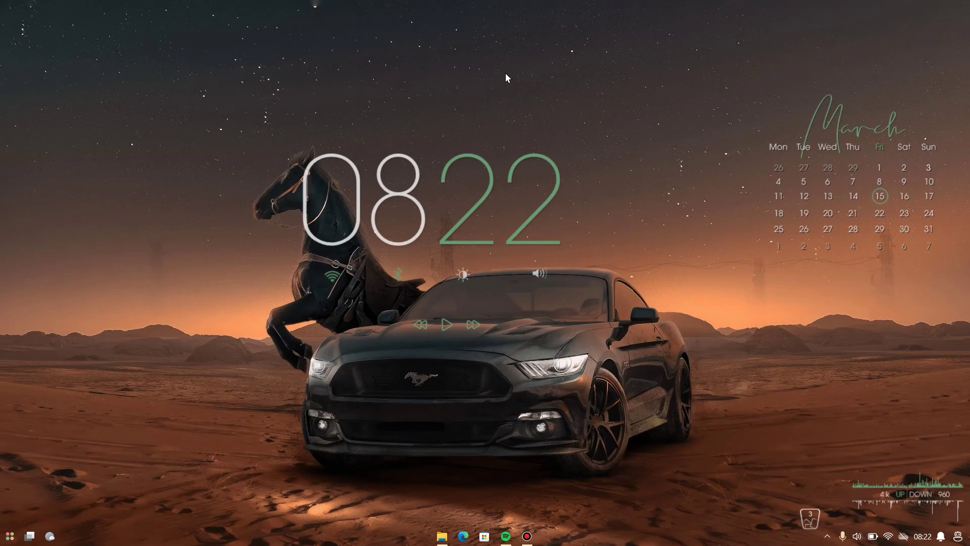
Open Windows Search with the Windows+S shortcut.
{"action": "key", "text": "super+s"}
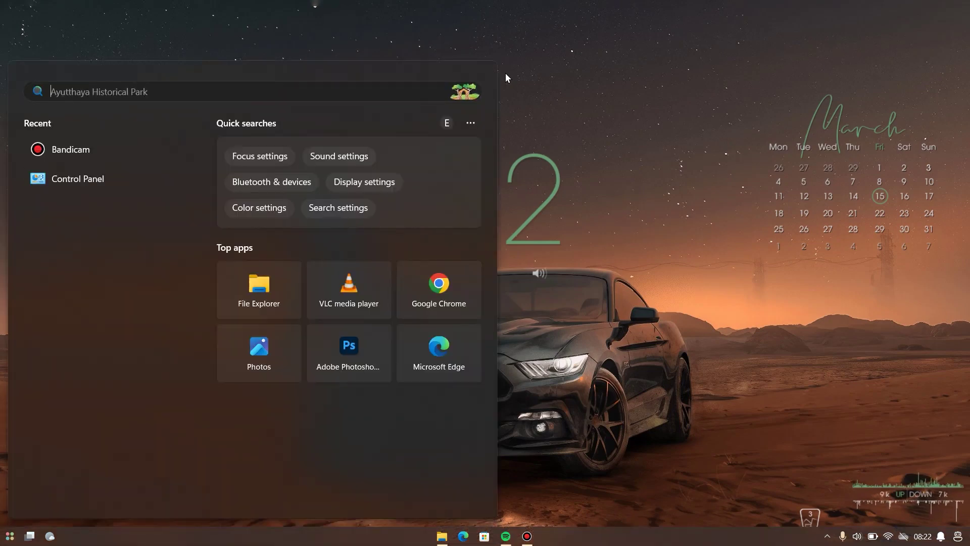
Launch Chrome from search and load the 4DDiG Video Repair page via the '4ddig' suggestion.
{"action": "type", "text": "chrome"}
{"action": "key", "text": "Return"}
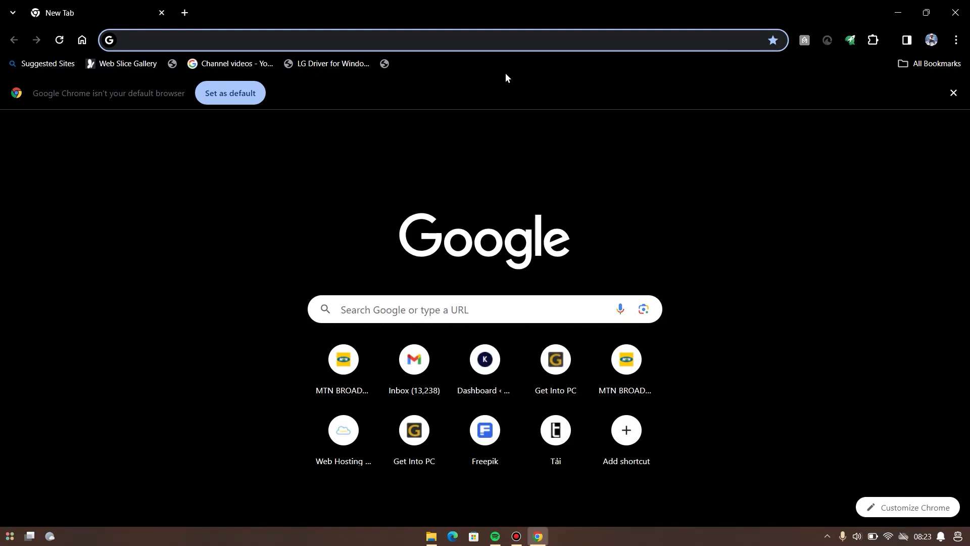
{"action": "type", "text": "4ddi"}
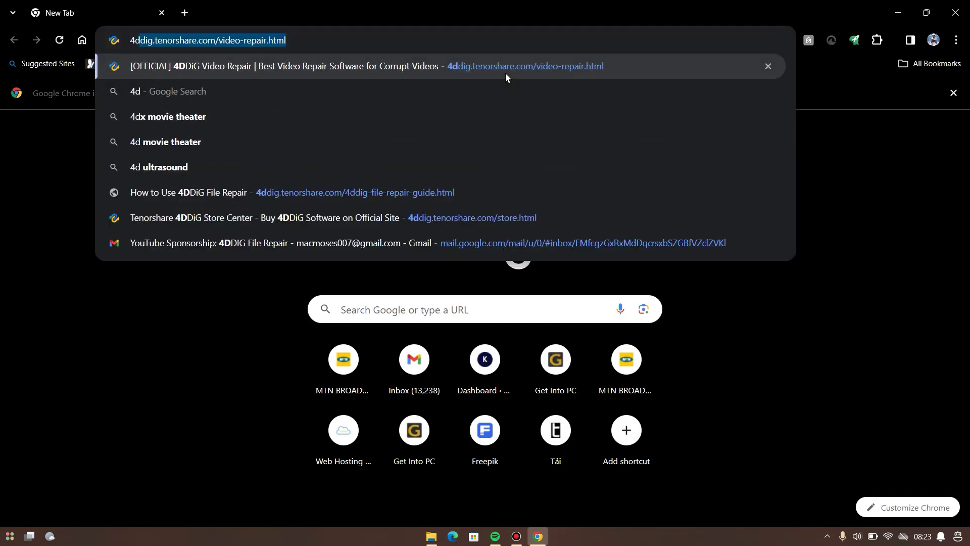
{"action": "type", "text": "g"}
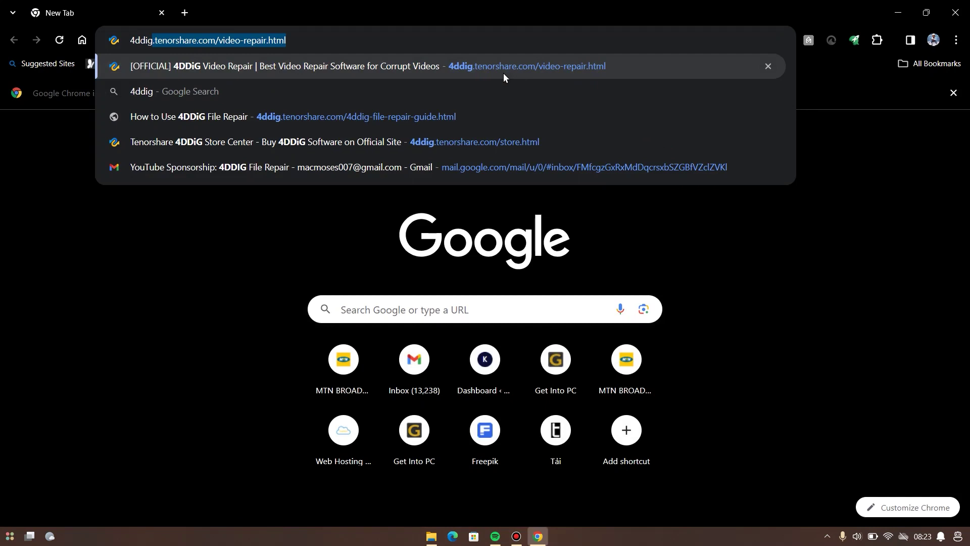
{"action": "left_click", "coordinate": [413, 67]}
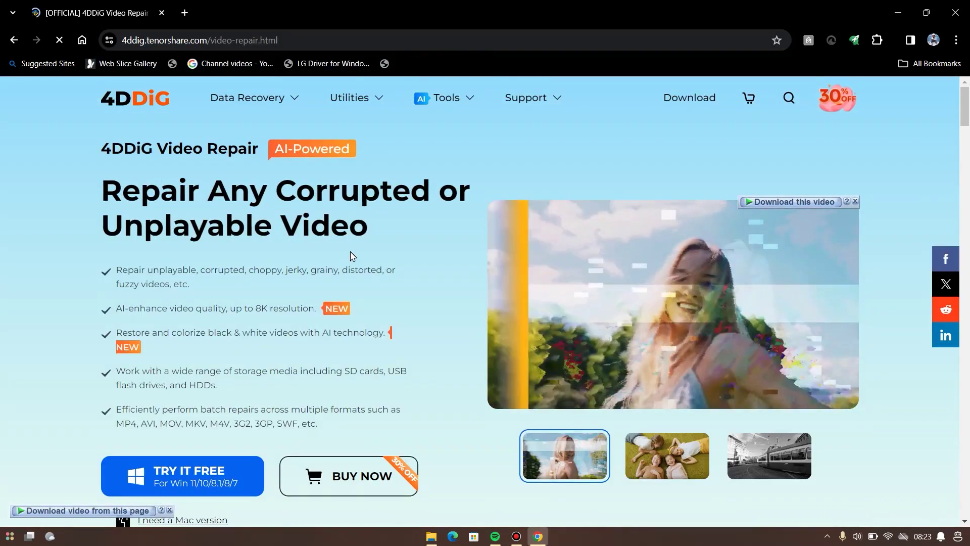
Scroll the Video Repair page, minimize Chrome, and open the Videos To Recover folder.
{"action": "scroll", "coordinate": [352, 255], "scroll_direction": "down", "scroll_amount": 2}
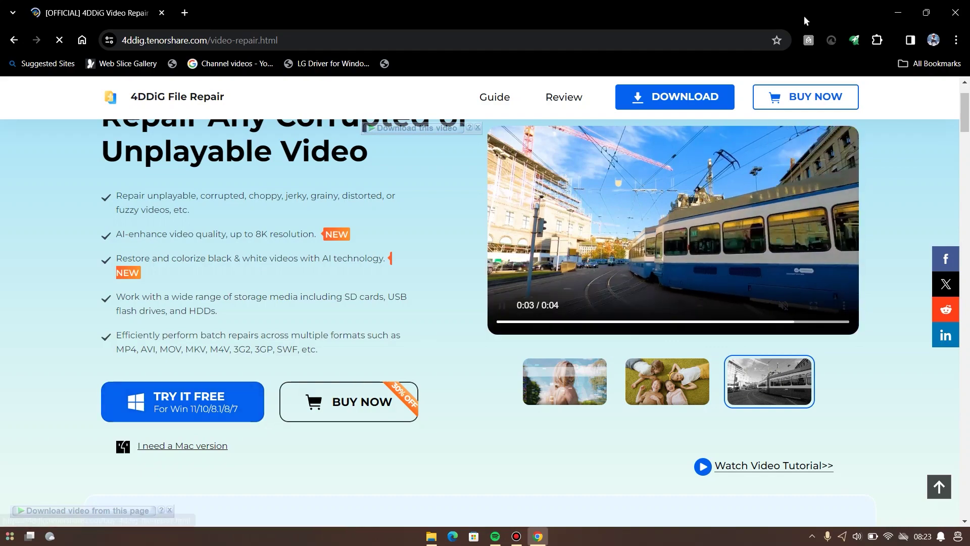
{"action": "left_click", "coordinate": [899, 12]}
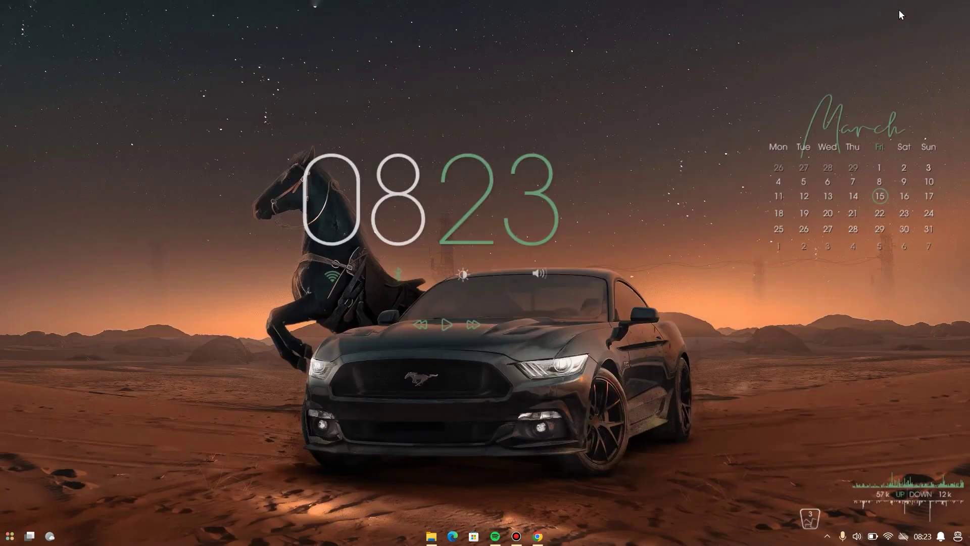
{"action": "left_click", "coordinate": [431, 534]}
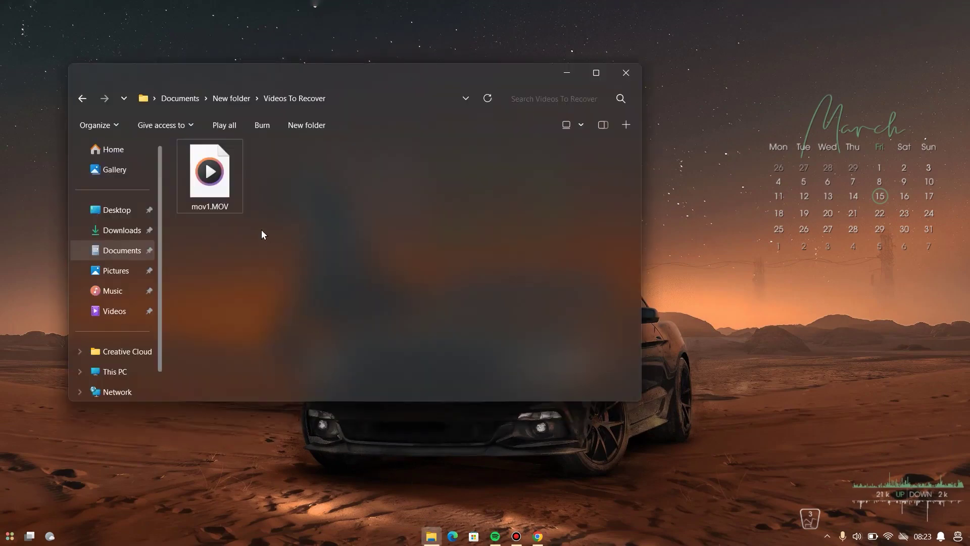
Open mov1.MOV from Videos To Recover with VLC media player using Open with.
{"action": "left_click", "coordinate": [219, 188]}
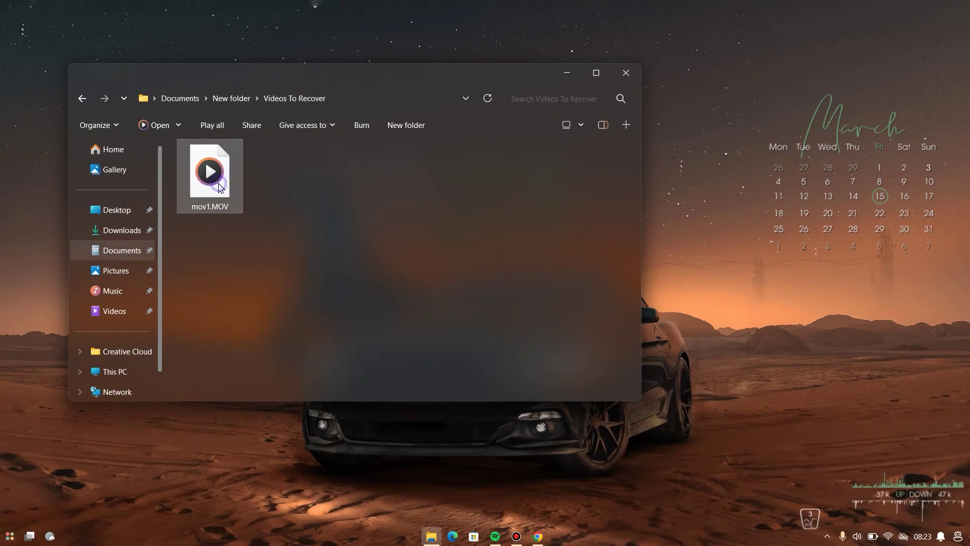
{"action": "right_click", "coordinate": [219, 184]}
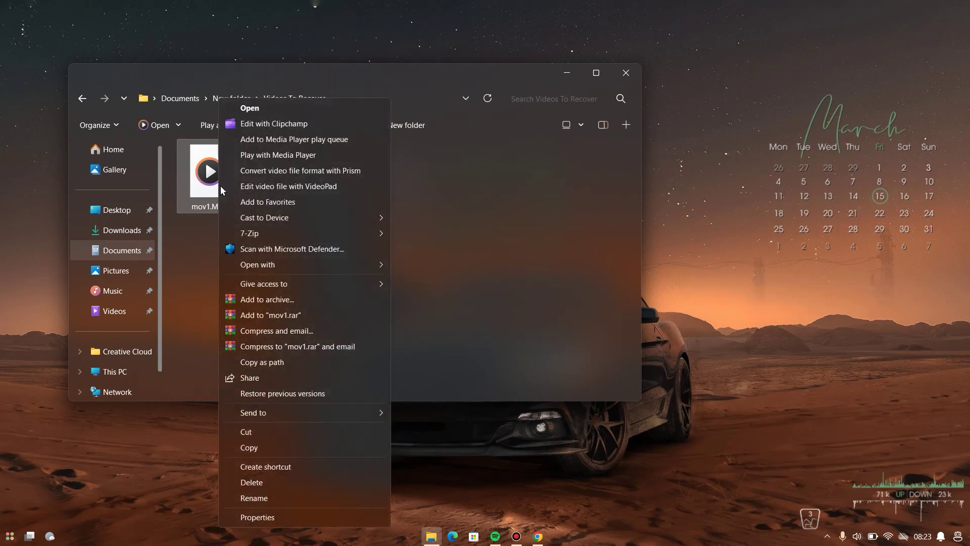
{"action": "mouse_move", "coordinate": [308, 263]}
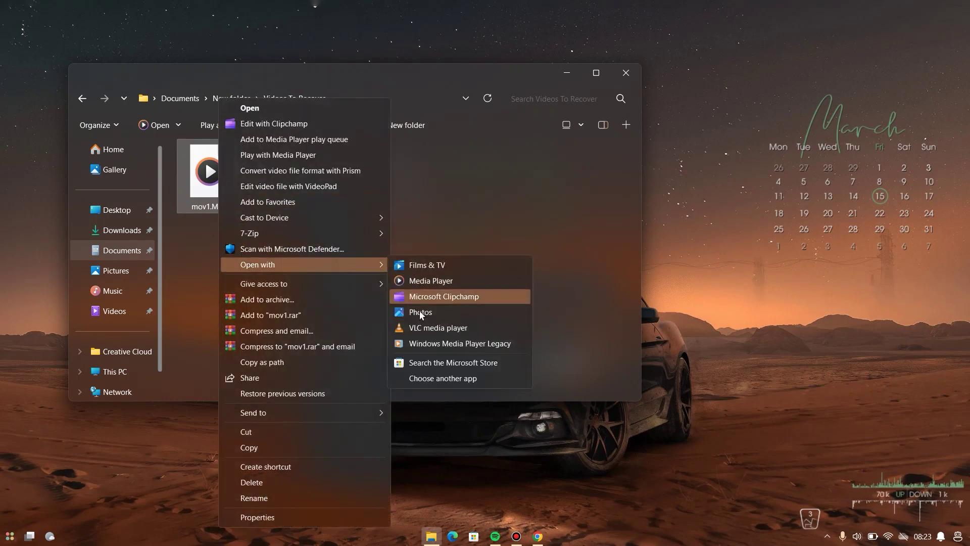
{"action": "left_click", "coordinate": [433, 327]}
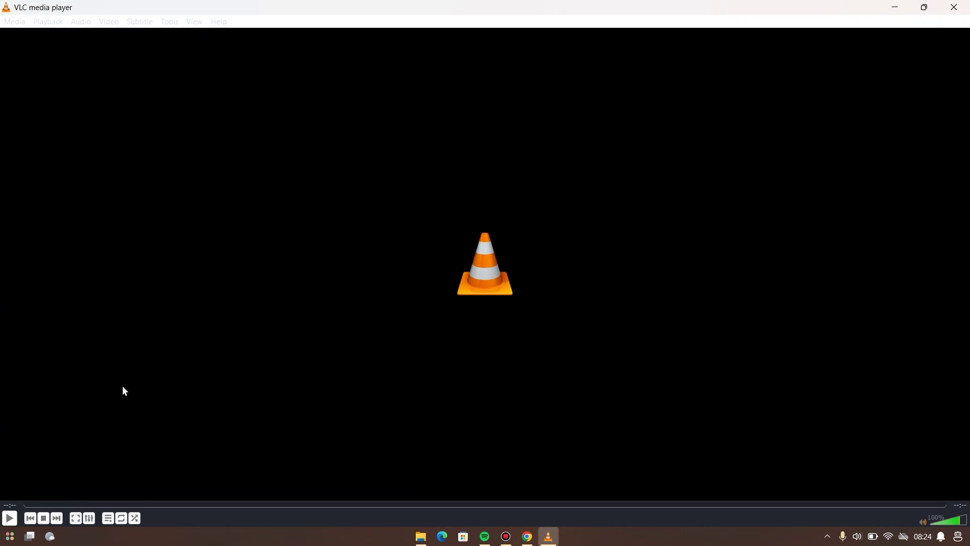
Try playing mov1.MOV in VLC, stop it since nothing shows, and close VLC.
{"action": "left_click", "coordinate": [11, 518]}
{"action": "left_click", "coordinate": [12, 518]}
{"action": "left_click", "coordinate": [954, 7]}
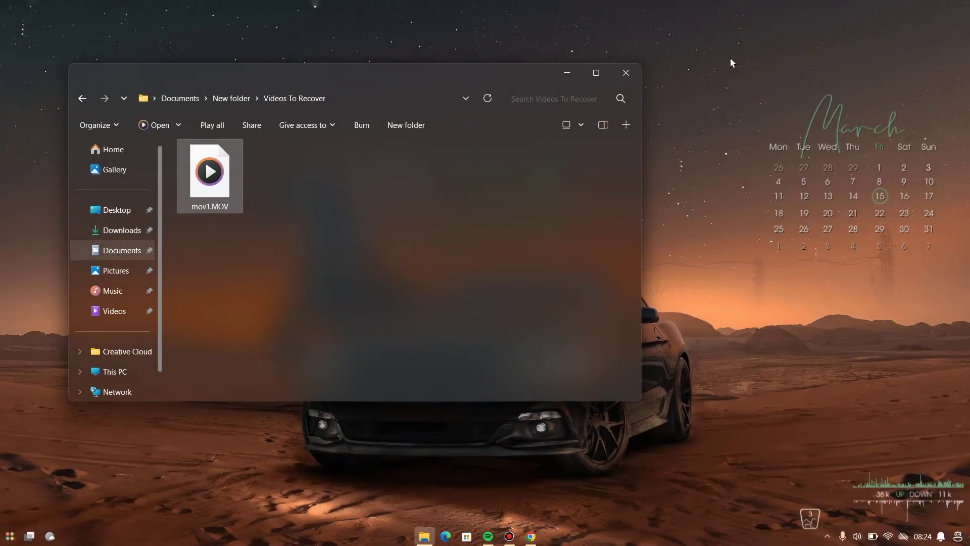
{"action": "left_click", "coordinate": [538, 536]}
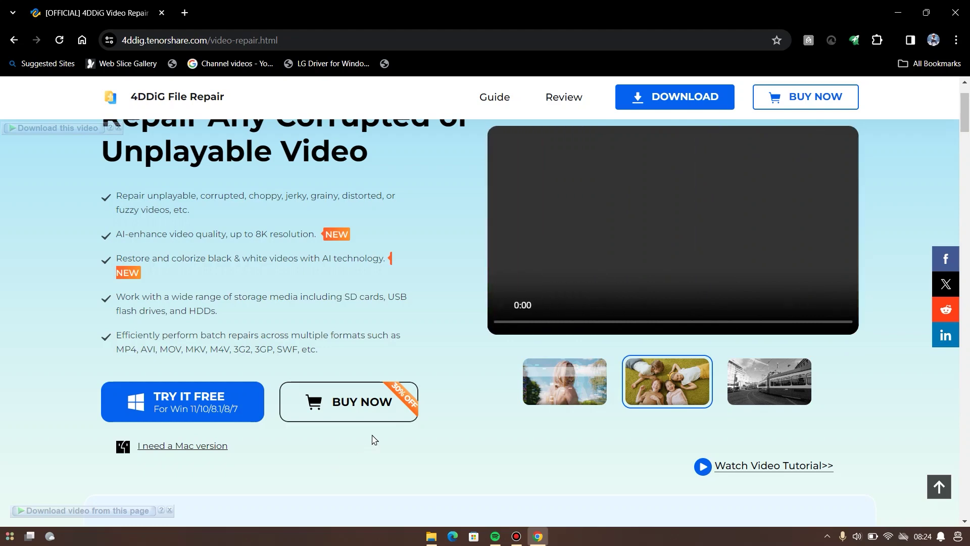
{"action": "left_click", "coordinate": [899, 11]}
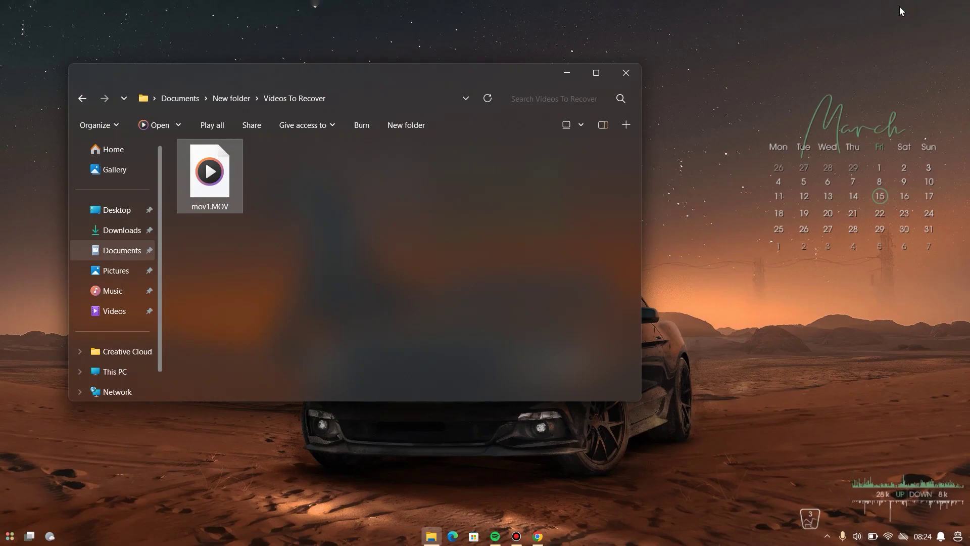
Launch 4DDiG File Repair from the Start menu's All apps list.
{"action": "left_click", "coordinate": [669, 101]}
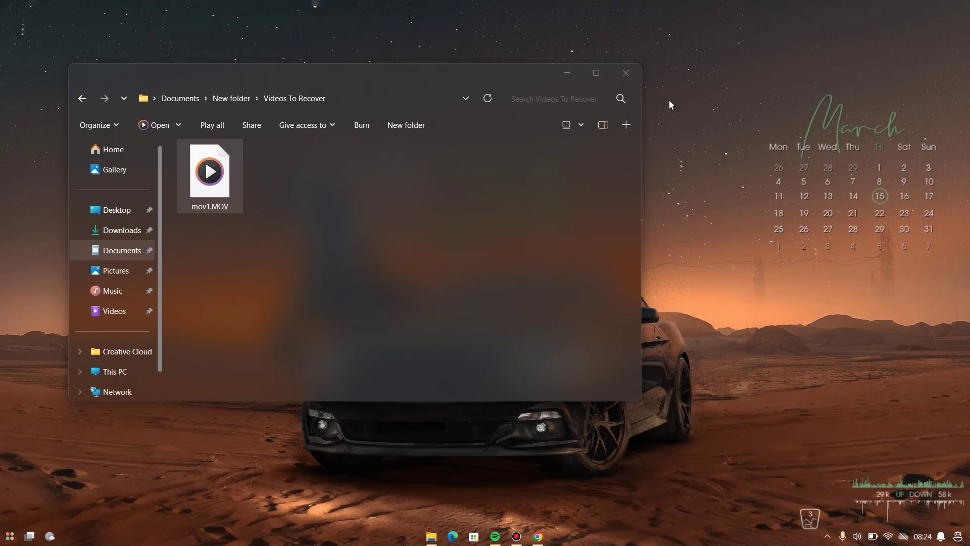
{"action": "key", "text": "super+s"}
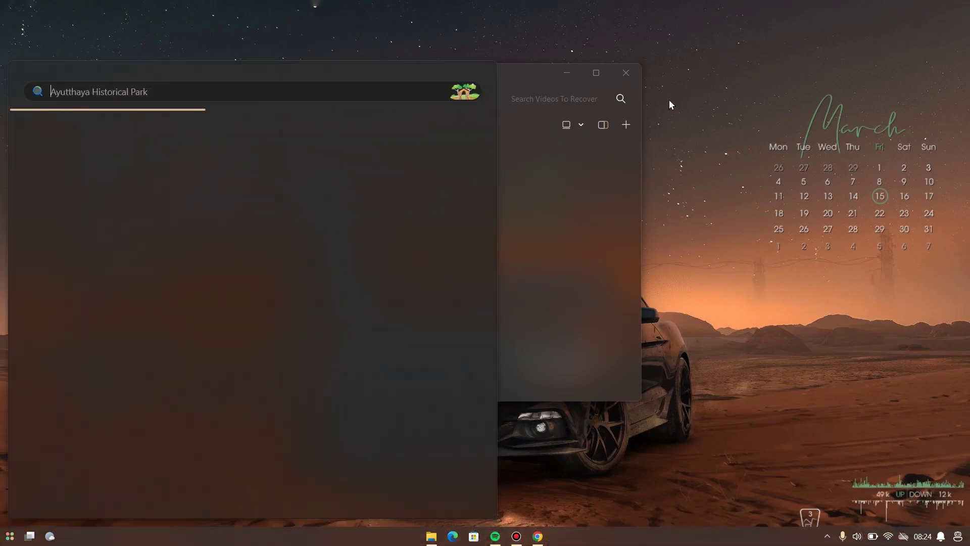
{"action": "left_click", "coordinate": [660, 103]}
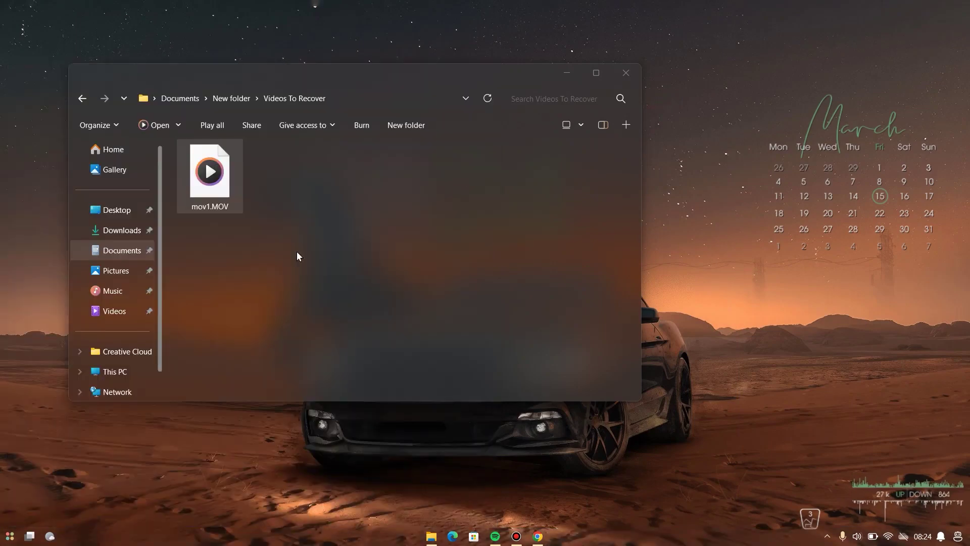
{"action": "left_click", "coordinate": [10, 536]}
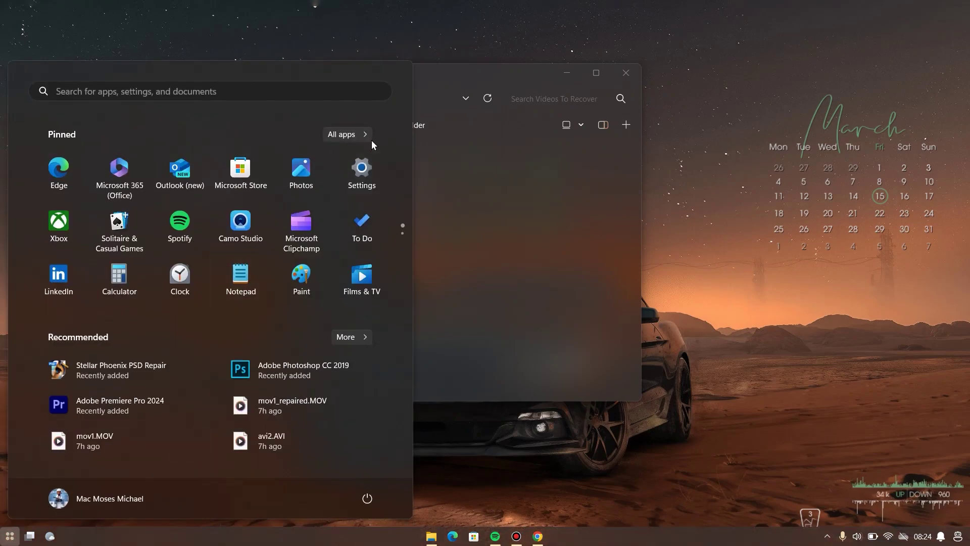
{"action": "left_click", "coordinate": [365, 136]}
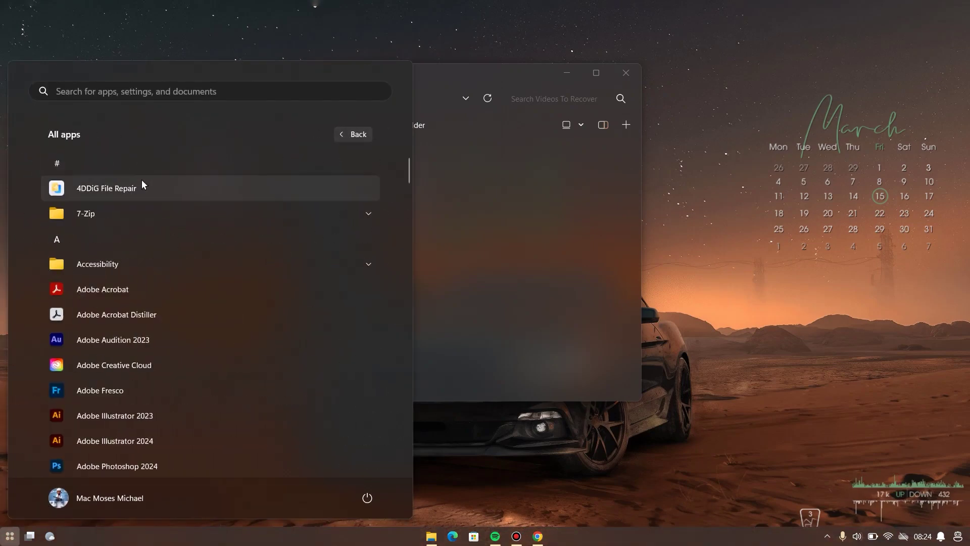
{"action": "left_click", "coordinate": [116, 187]}
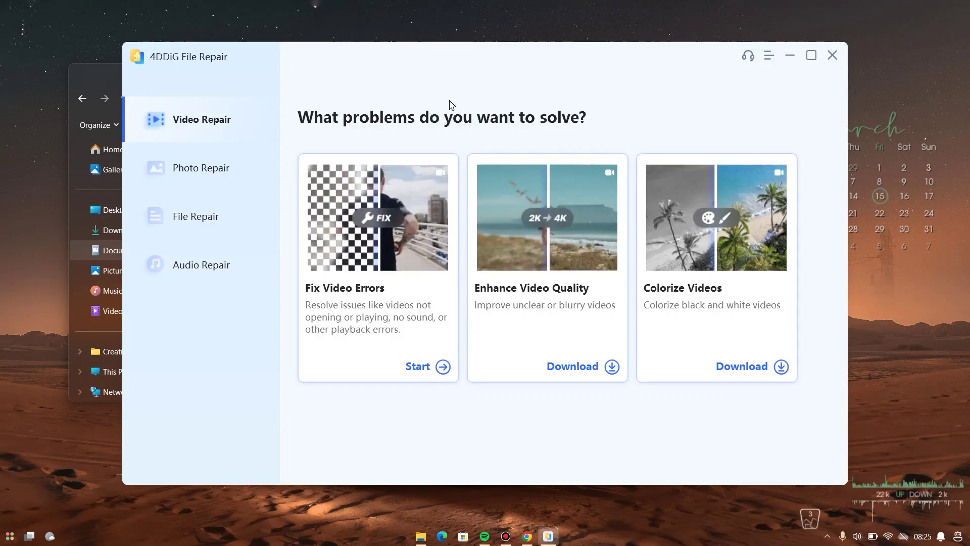
Reposition the 4DDiG File Repair window to the left over the desktop.
{"action": "left_click_drag", "start_coordinate": [499, 60], "coordinate": [590, 63]}
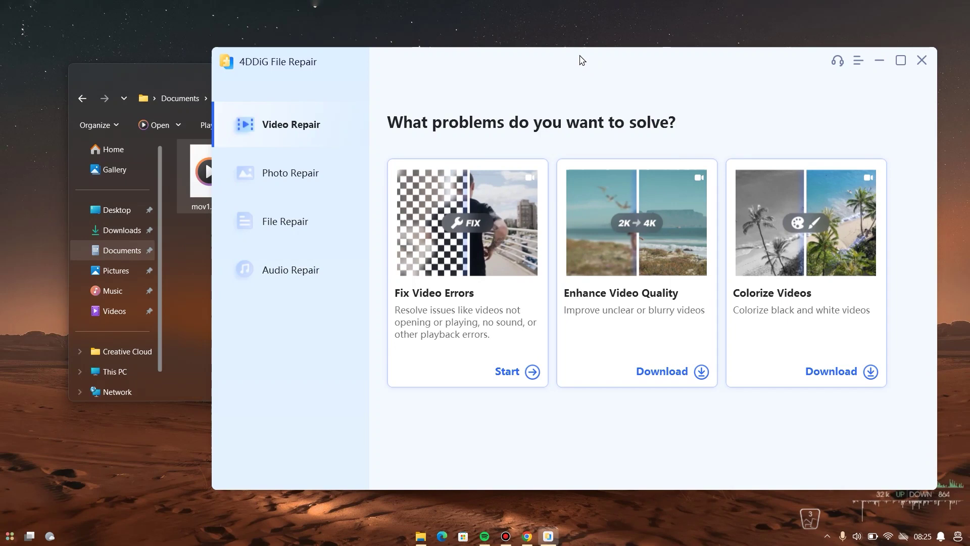
{"action": "left_click_drag", "start_coordinate": [543, 63], "coordinate": [585, 62]}
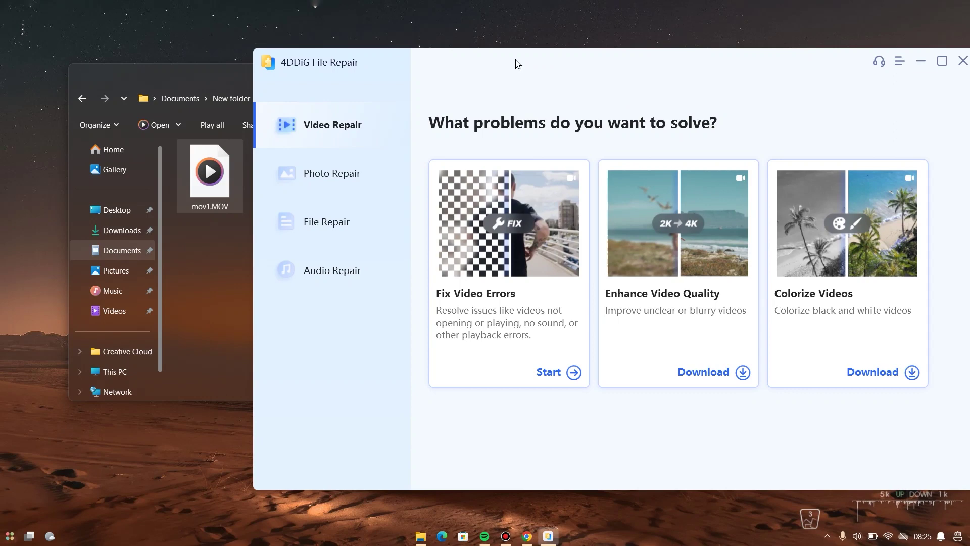
{"action": "left_click_drag", "start_coordinate": [548, 62], "coordinate": [372, 63]}
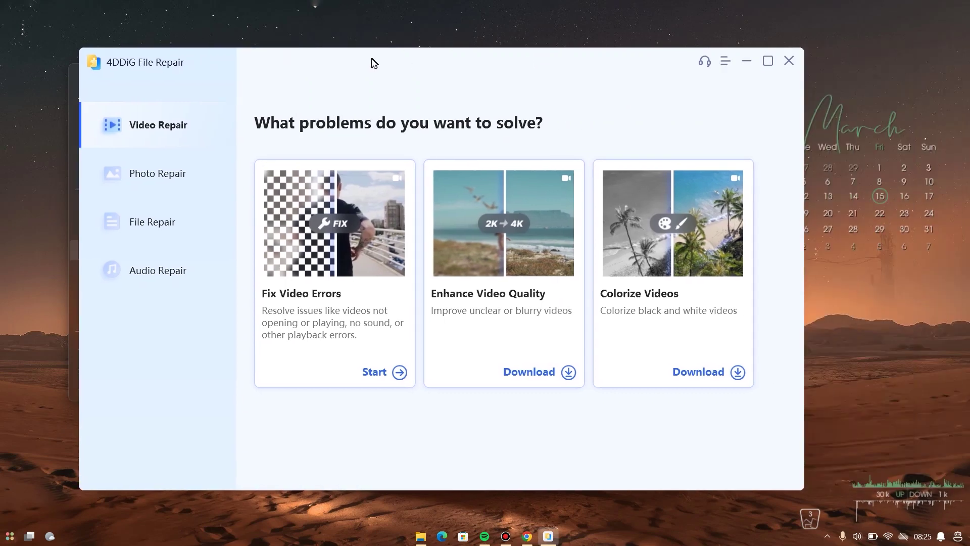
{"action": "left_click", "coordinate": [725, 62]}
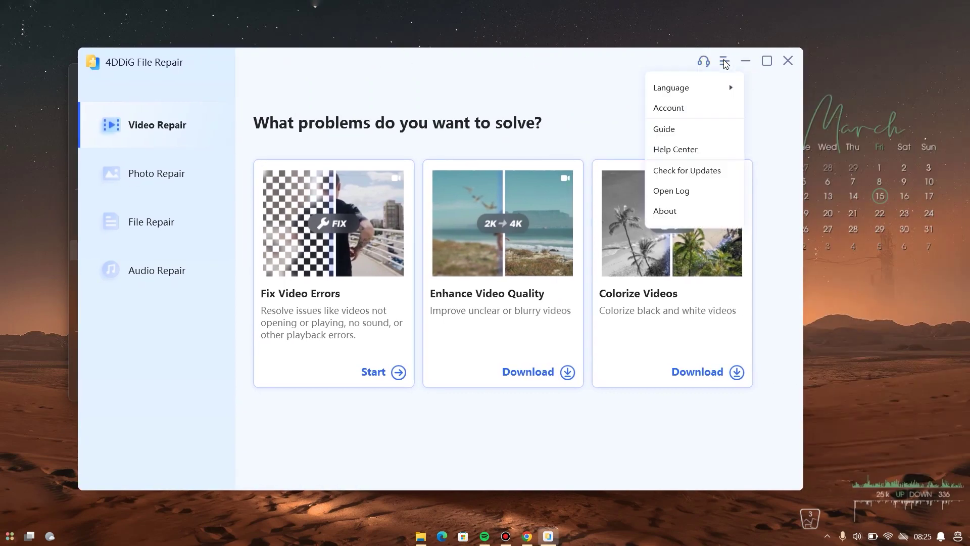
{"action": "left_click", "coordinate": [678, 109]}
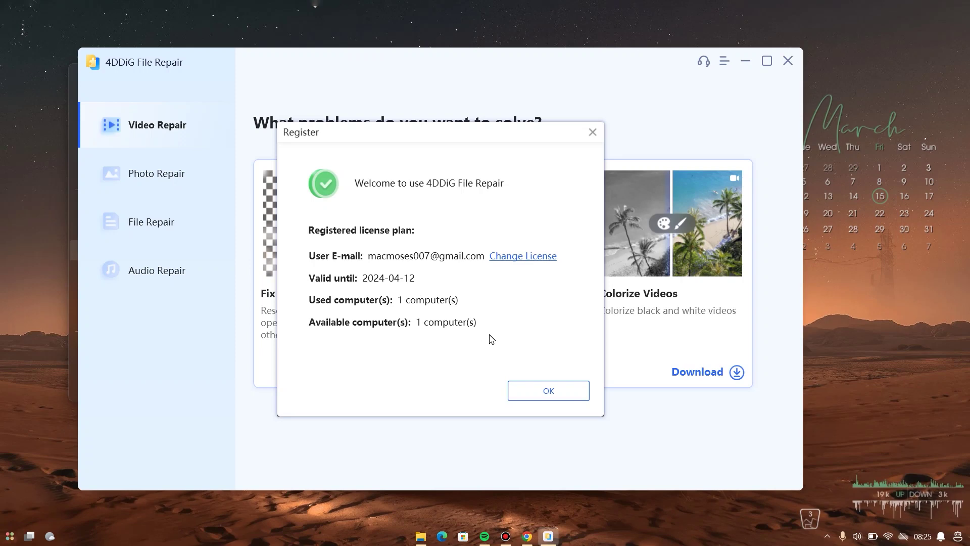
{"action": "left_click", "coordinate": [539, 394]}
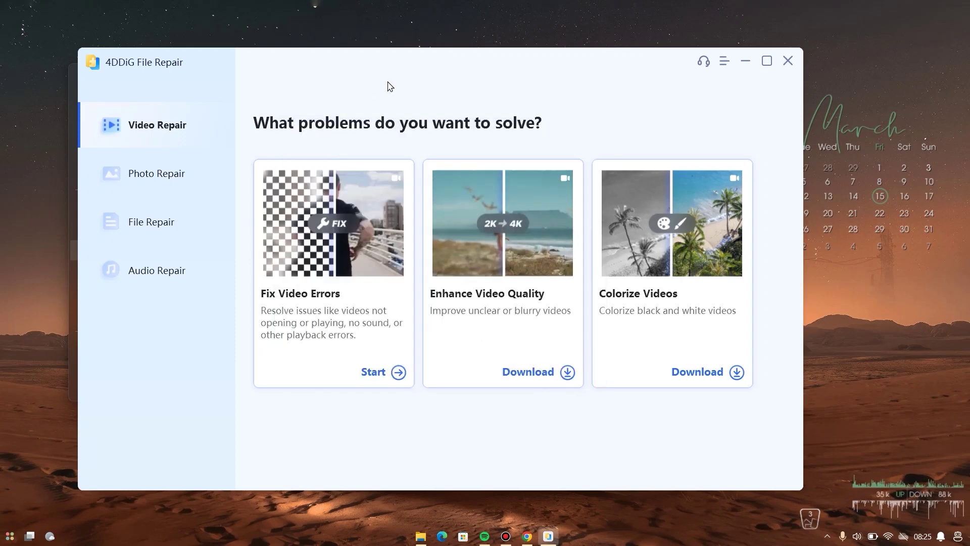
Drag the 4DDiG window right to uncover the File Explorer folder holding mov1.MOV.
{"action": "left_click_drag", "start_coordinate": [369, 67], "coordinate": [496, 67]}
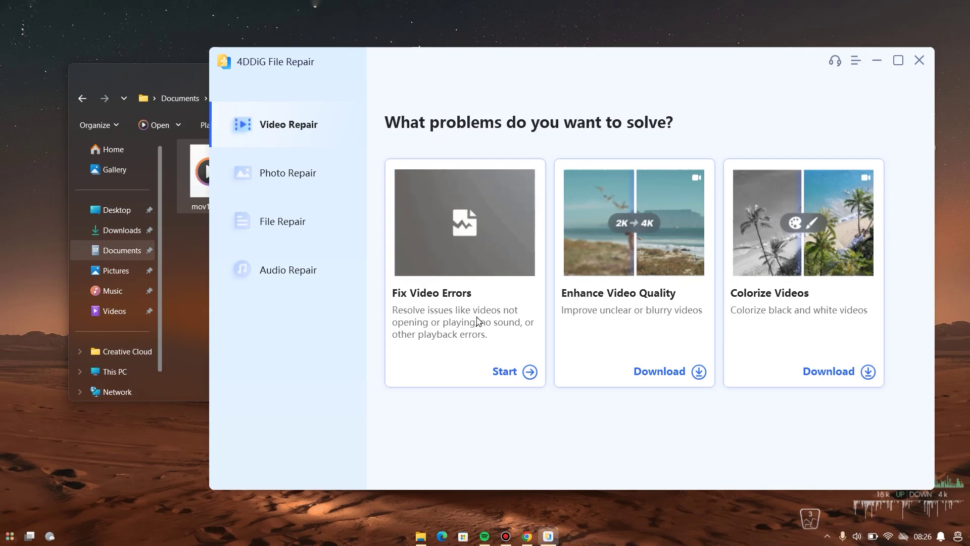
Open Fix Video Errors and drag mov1.MOV from File Explorer into the repair list.
{"action": "left_click", "coordinate": [478, 321]}
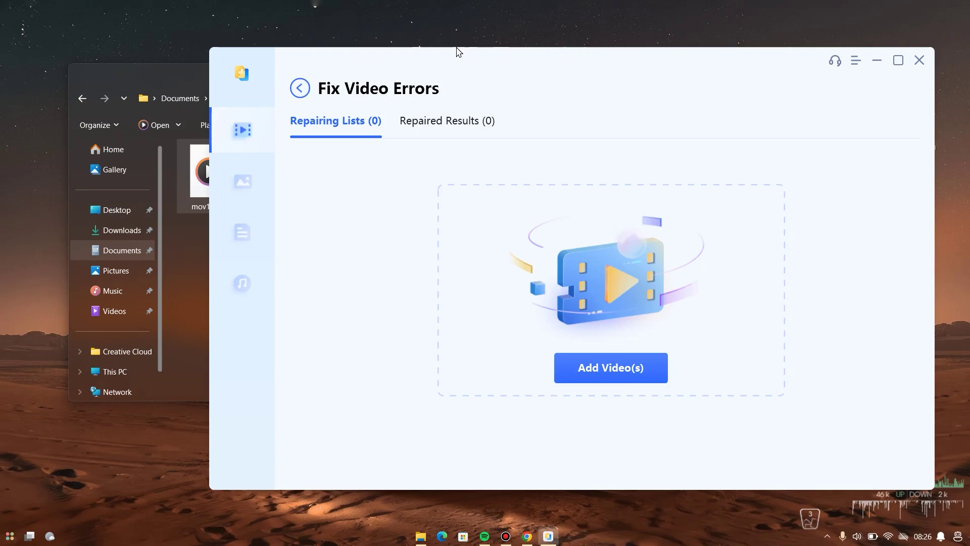
{"action": "left_click_drag", "start_coordinate": [460, 49], "coordinate": [526, 30]}
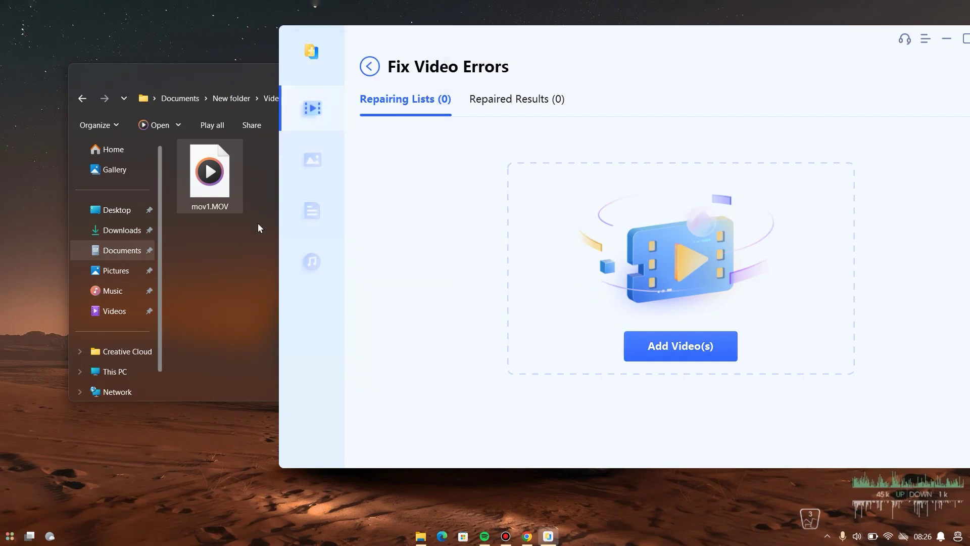
{"action": "left_click_drag", "start_coordinate": [217, 177], "coordinate": [602, 214]}
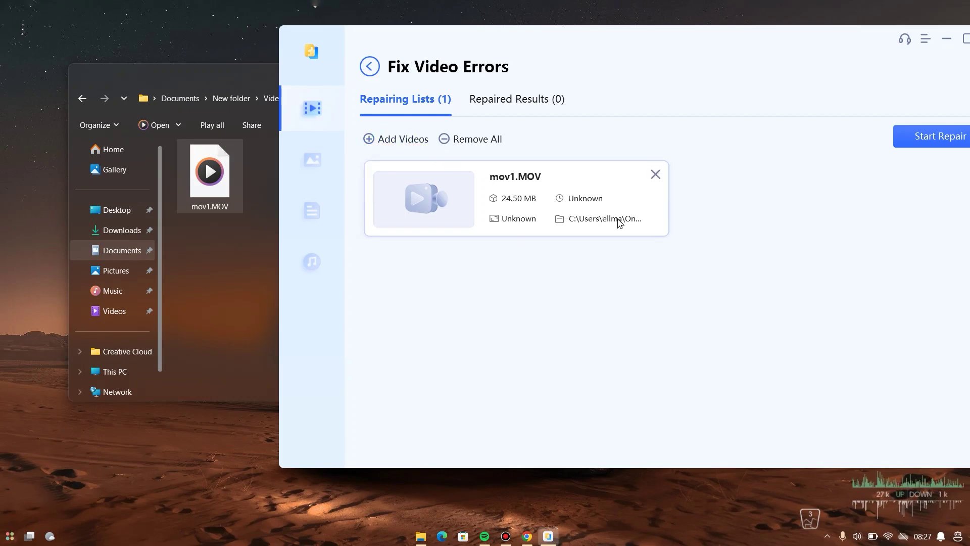
Repair mov1.MOV and view its Succeeded result with the 24.56 MB preview.
{"action": "left_click_drag", "start_coordinate": [792, 42], "coordinate": [671, 45]}
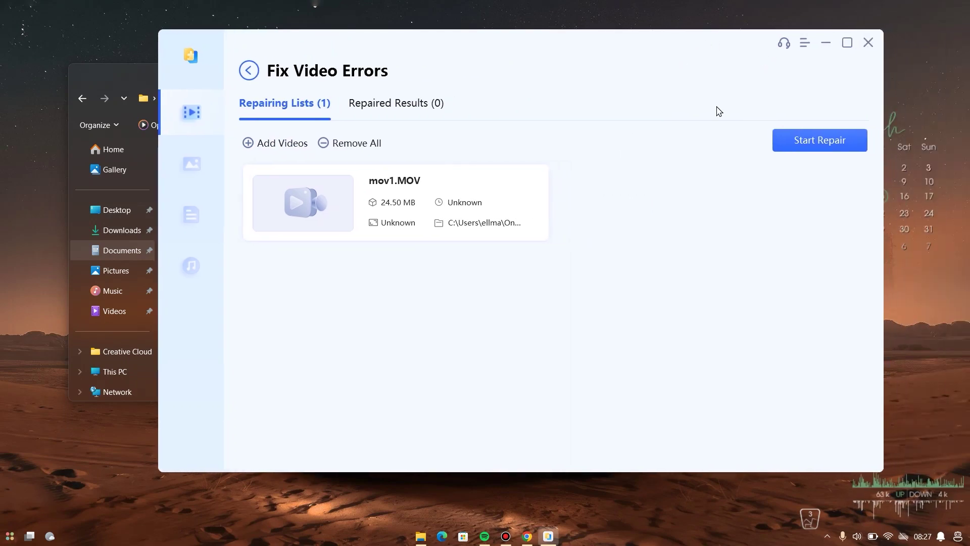
{"action": "left_click", "coordinate": [804, 145]}
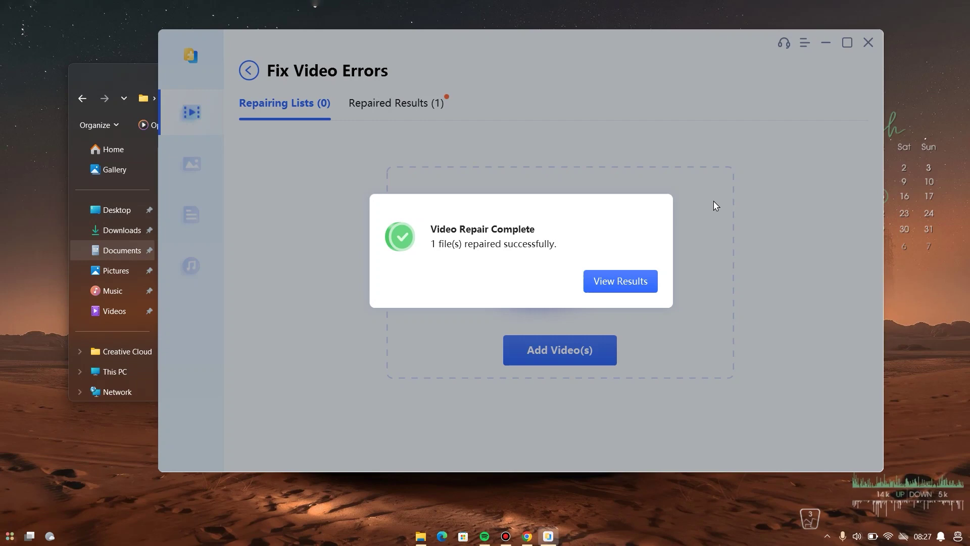
{"action": "left_click", "coordinate": [613, 287]}
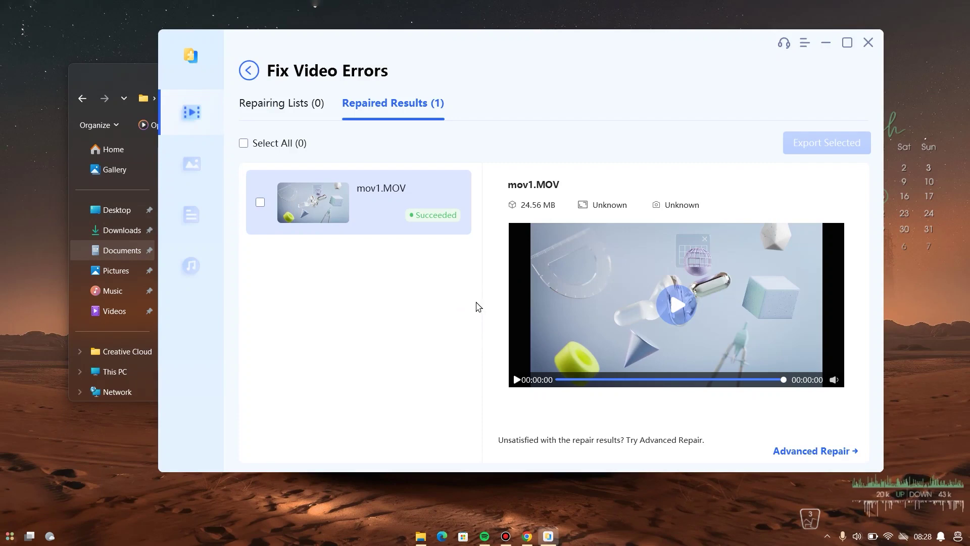
Play the repaired mov1.MOV preview and pause it at 00:00:03 of 00:00:15.
{"action": "left_click", "coordinate": [516, 379]}
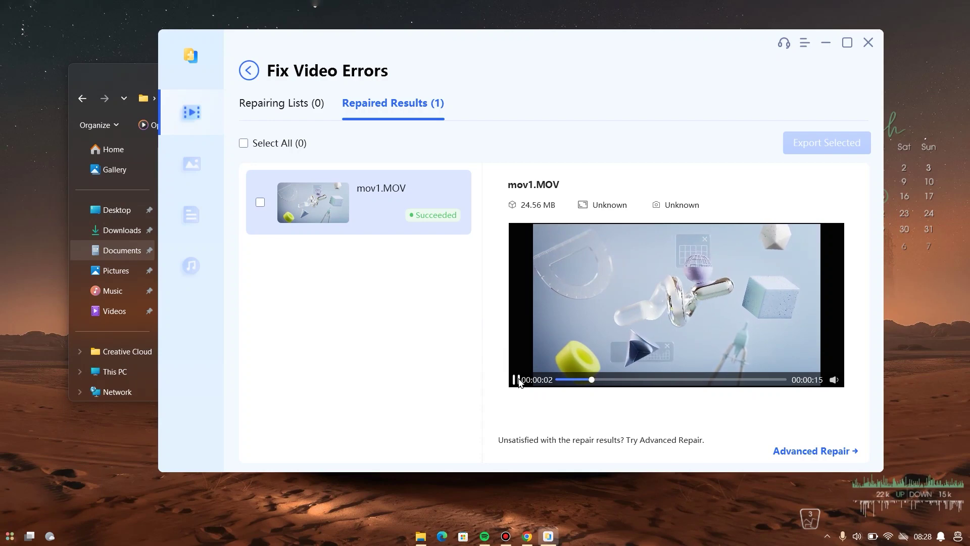
{"action": "left_click", "coordinate": [518, 380]}
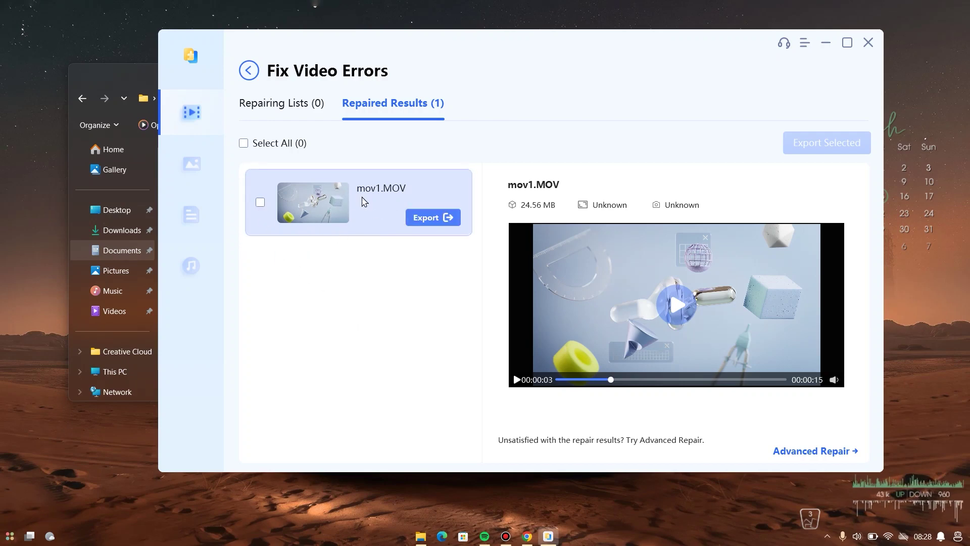
{"action": "left_click", "coordinate": [436, 219]}
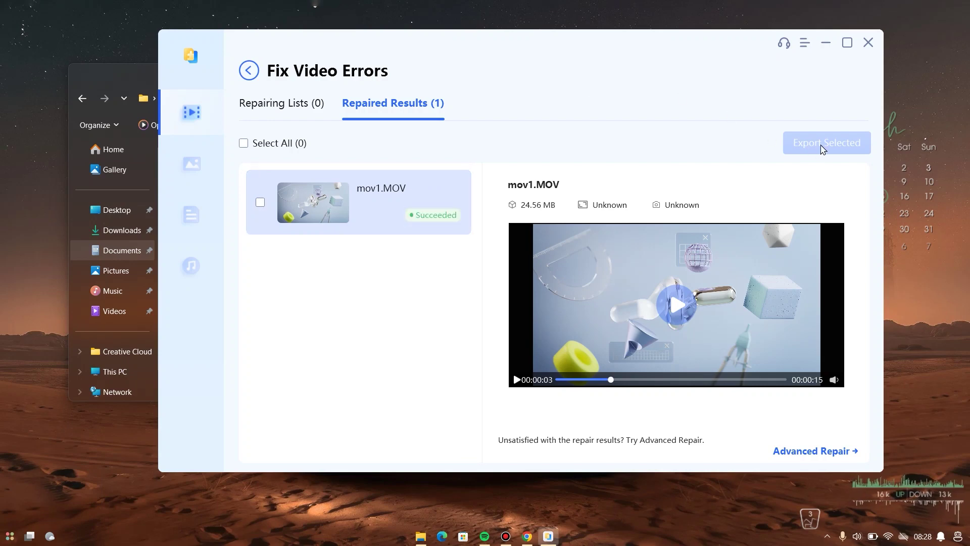
{"action": "mouse_move", "coordinate": [426, 218]}
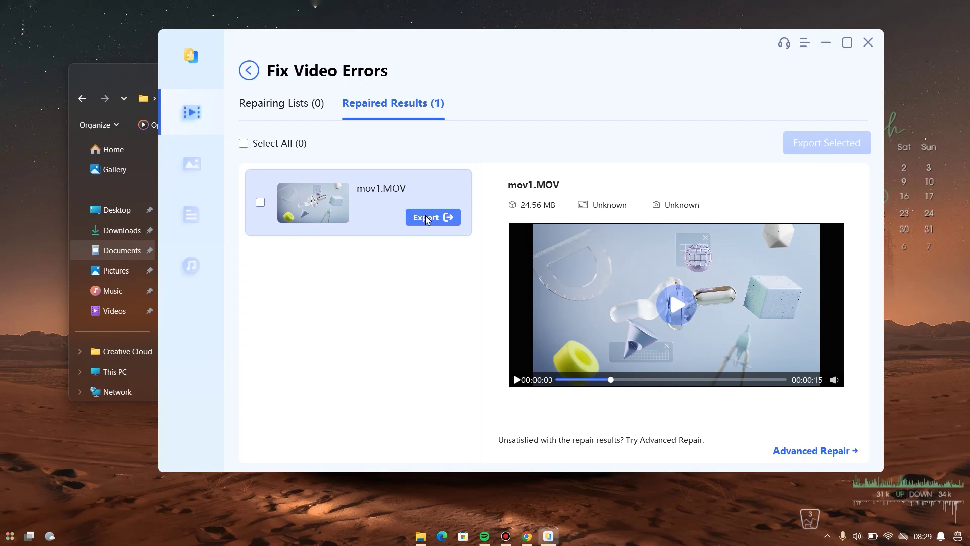
Export the repaired mov1.MOV into the Videos To Recover folder and view the results.
{"action": "left_click", "coordinate": [426, 218]}
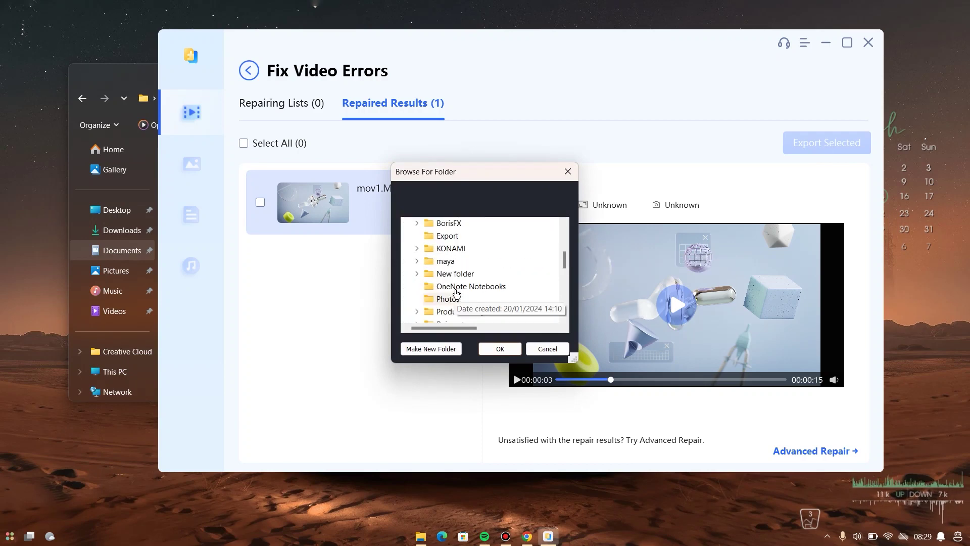
{"action": "scroll", "coordinate": [467, 275], "scroll_direction": "down", "scroll_amount": 2}
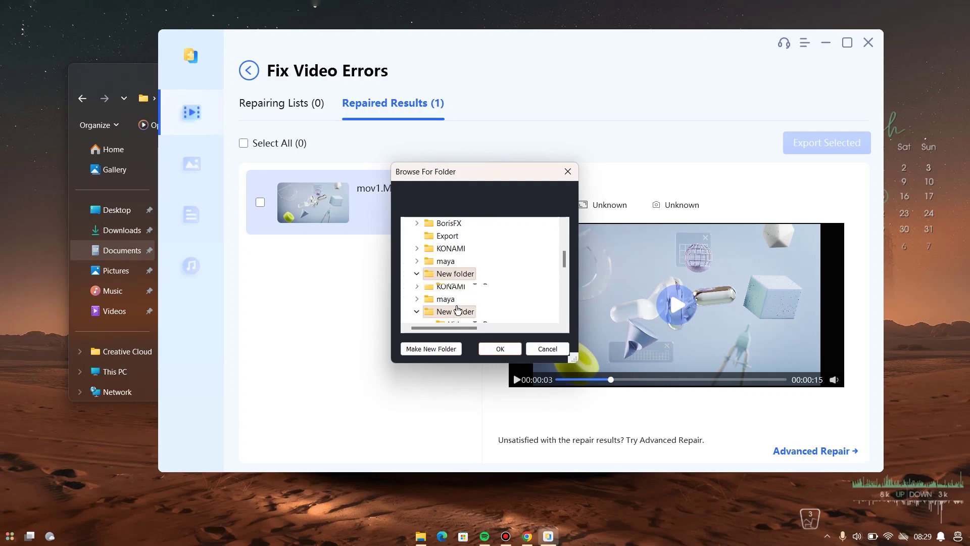
{"action": "left_click", "coordinate": [485, 248]}
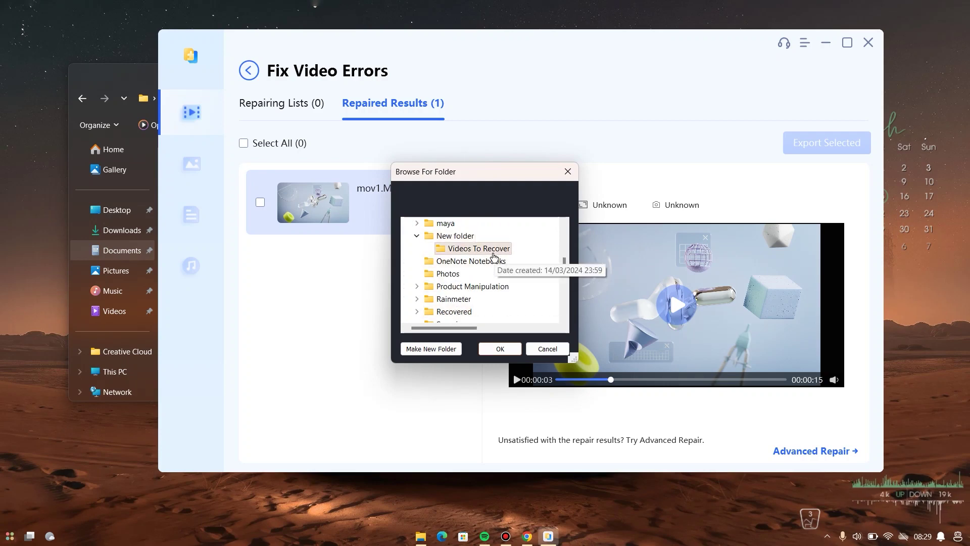
{"action": "left_click", "coordinate": [500, 348]}
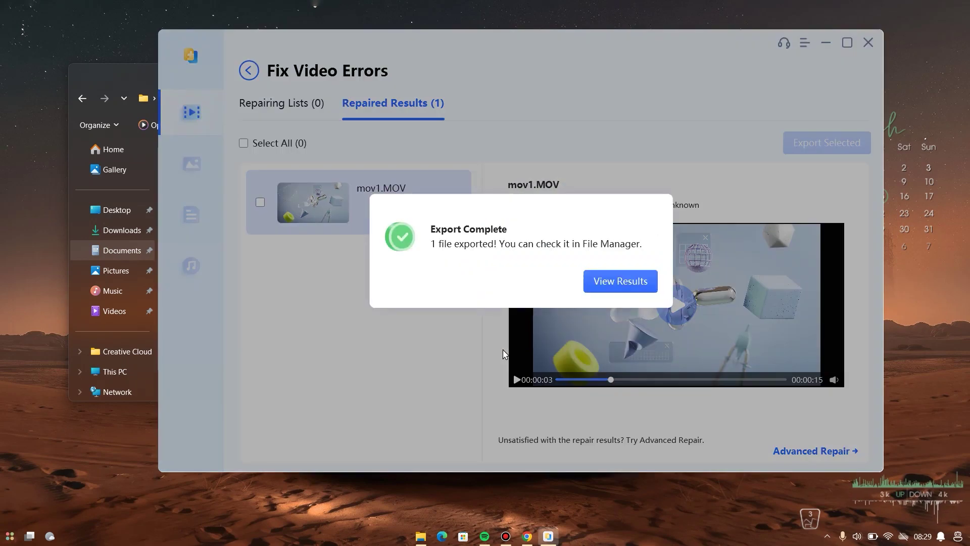
{"action": "left_click", "coordinate": [608, 283]}
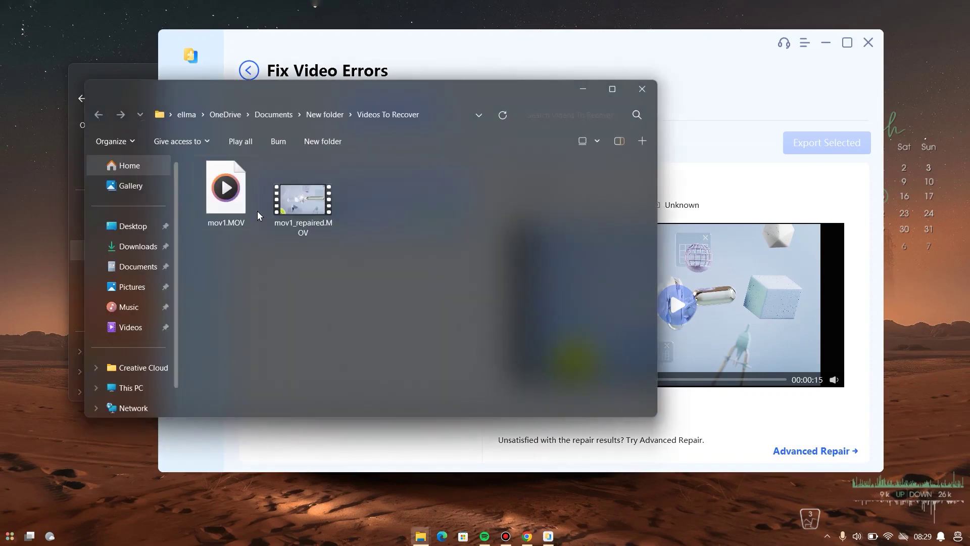
Open mov1_repaired.MOV in the default player, then close it.
{"action": "double_click", "coordinate": [328, 235]}
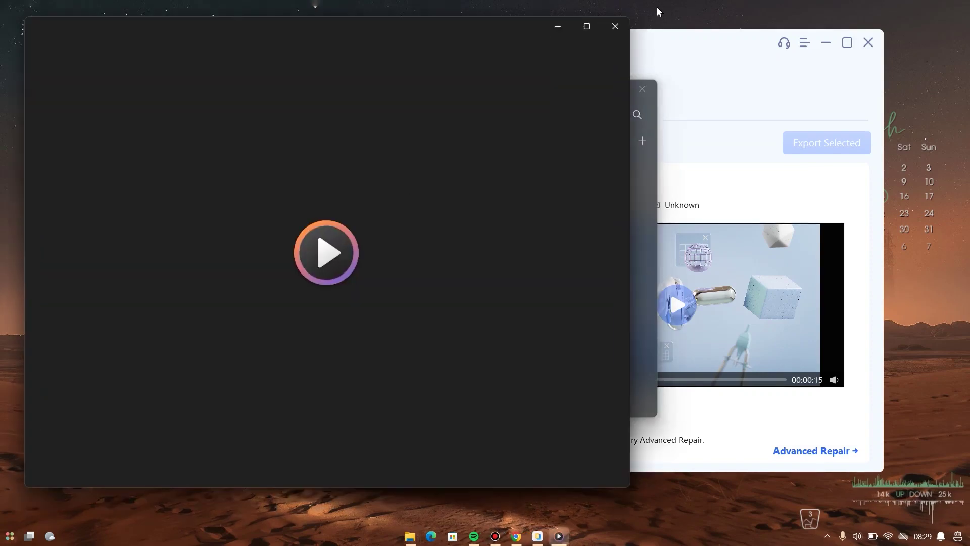
{"action": "left_click", "coordinate": [623, 25]}
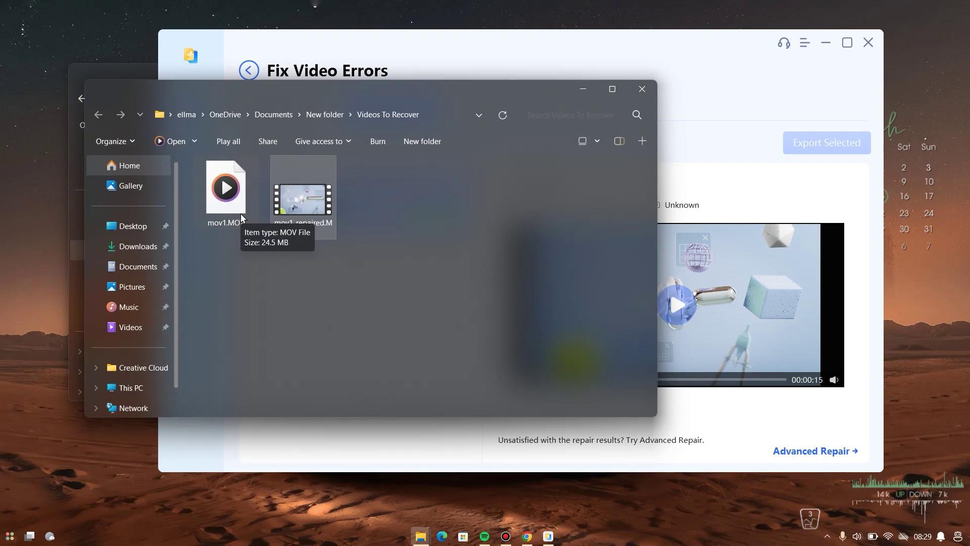
Play mov1_repaired.MOV in VLC media player through Open with, then close VLC.
{"action": "right_click", "coordinate": [322, 204]}
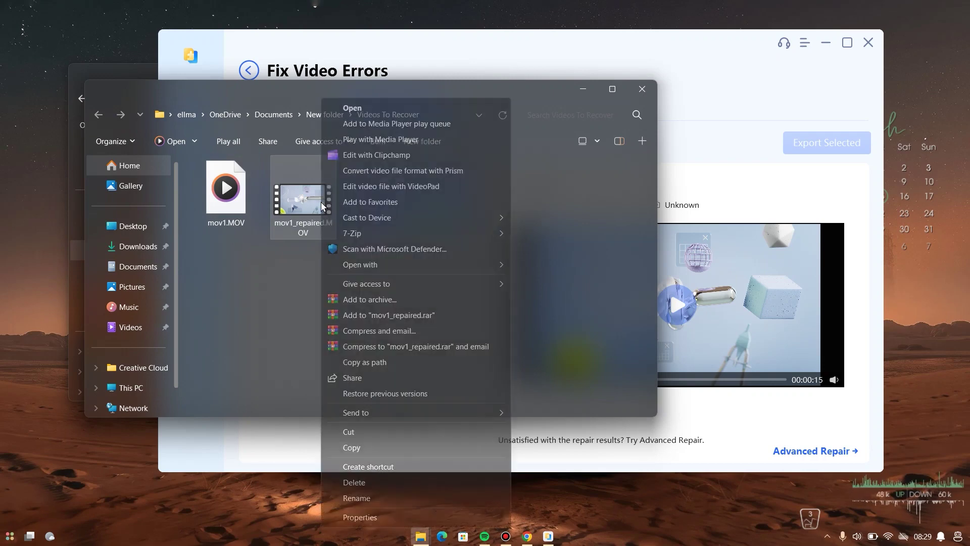
{"action": "mouse_move", "coordinate": [399, 267]}
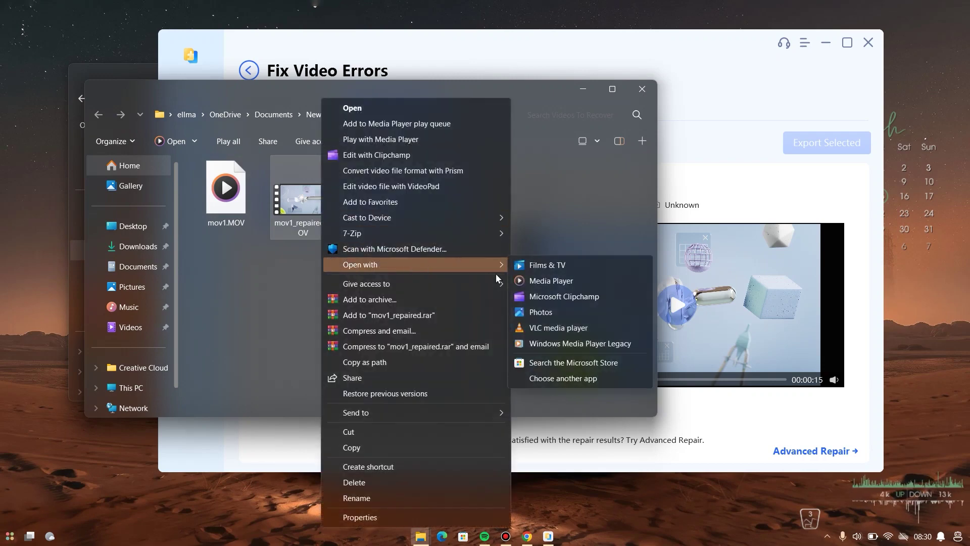
{"action": "left_click", "coordinate": [541, 326]}
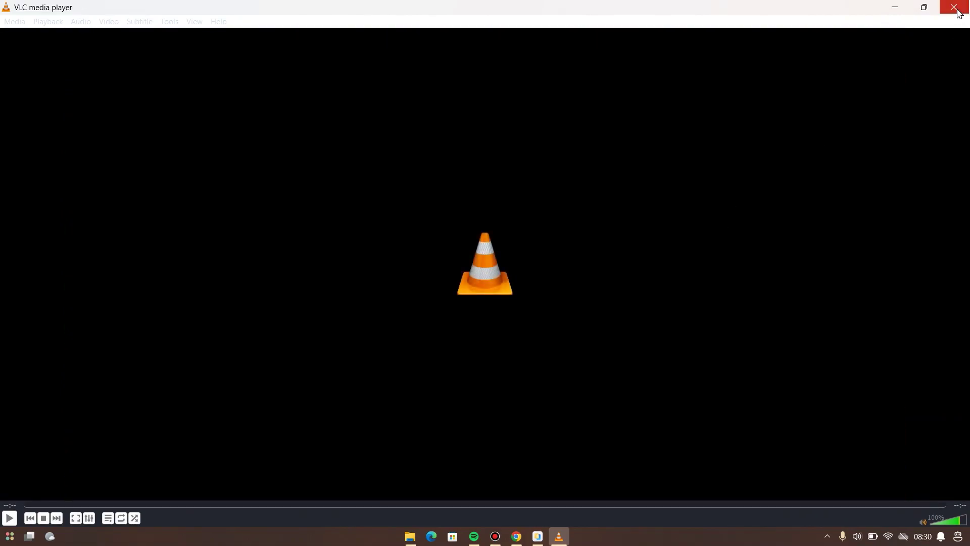
{"action": "left_click", "coordinate": [957, 9]}
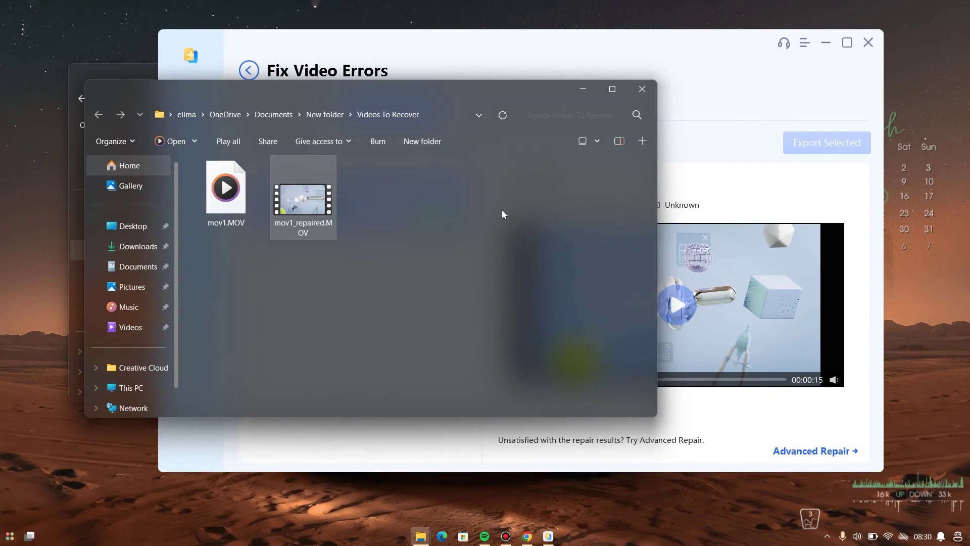
Close the Videos To Recover window and minimise Chrome to get back to 4DDiG.
{"action": "left_click", "coordinate": [642, 90]}
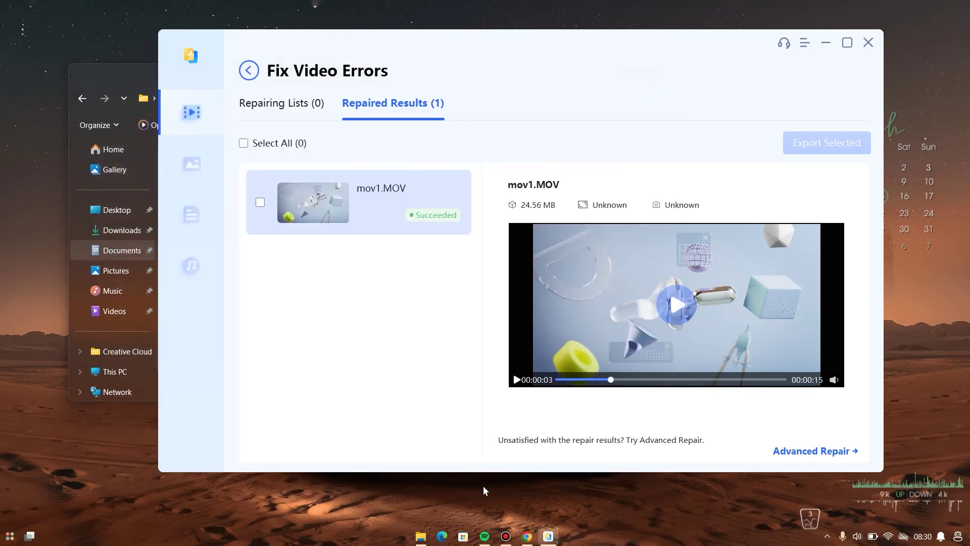
{"action": "left_click", "coordinate": [526, 536]}
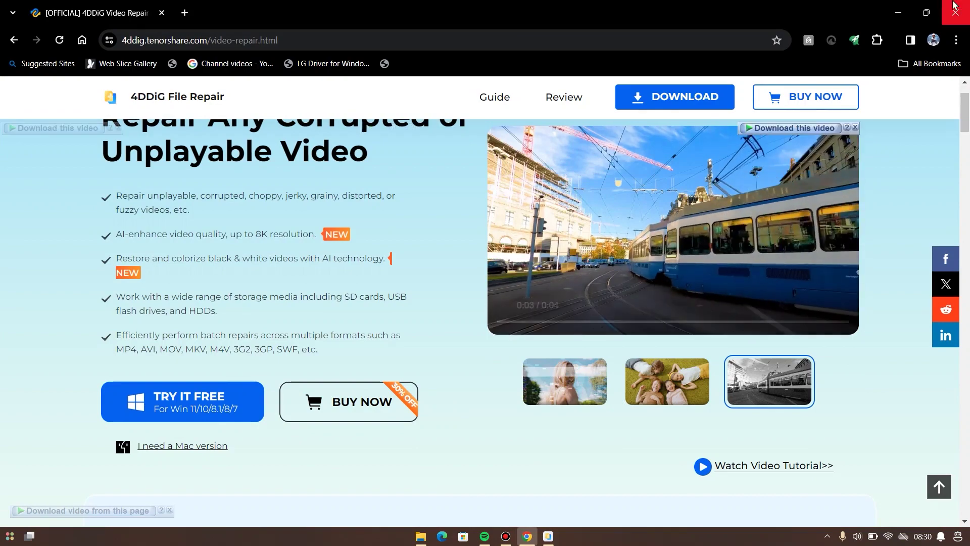
{"action": "left_click", "coordinate": [905, 11]}
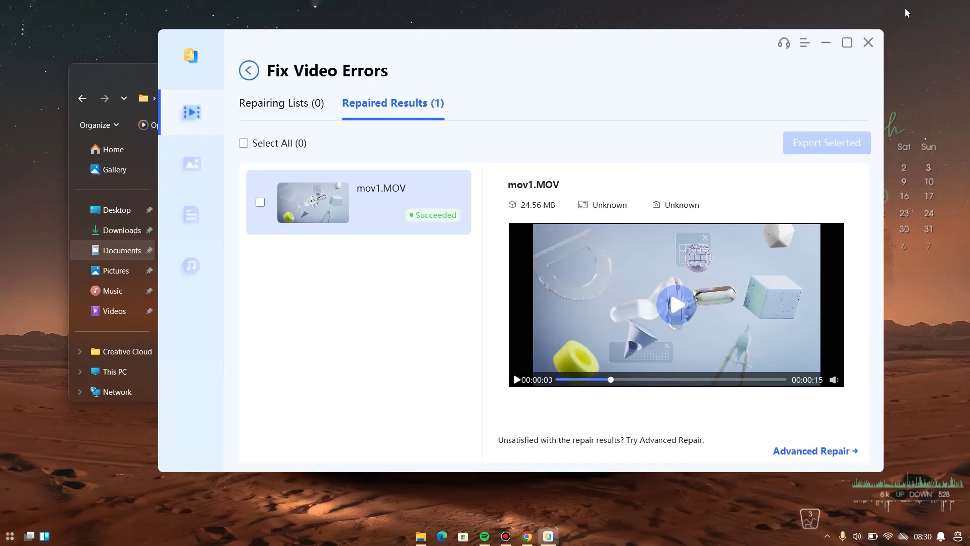